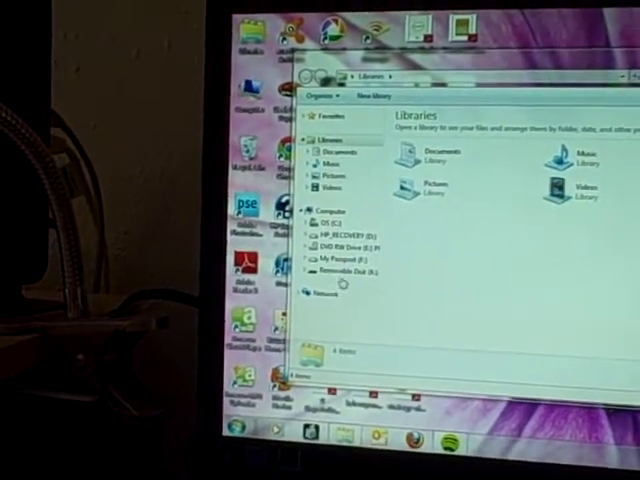
Browse My Passport (F:) through Geek Squad Data Backup and My Documents into the 'Everything that need to move' folder.
{"action": "left_click", "coordinate": [335, 269]}
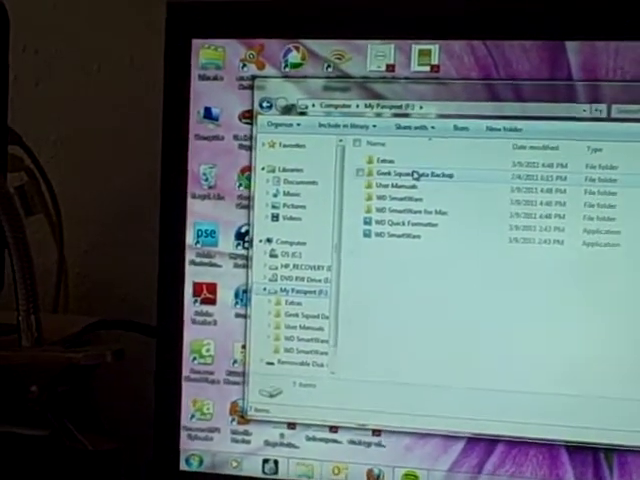
{"action": "left_click", "coordinate": [433, 177]}
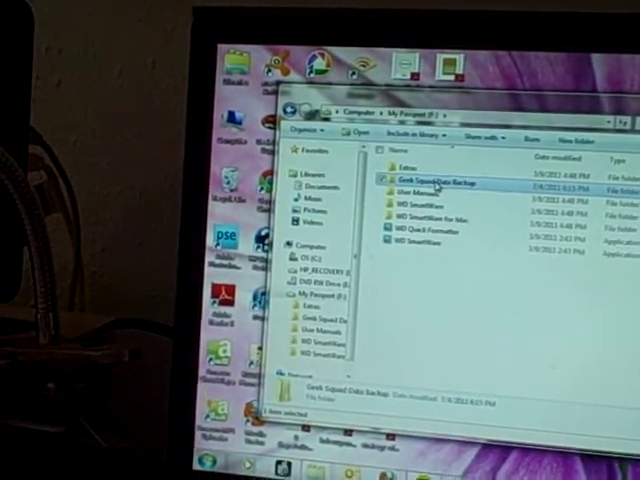
{"action": "double_click", "coordinate": [420, 188]}
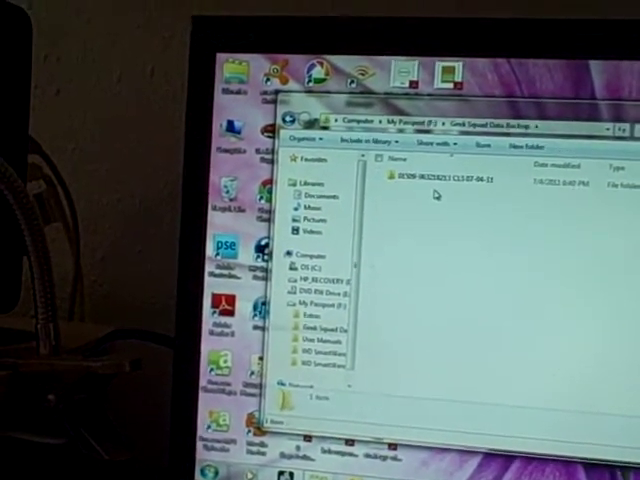
{"action": "double_click", "coordinate": [445, 190]}
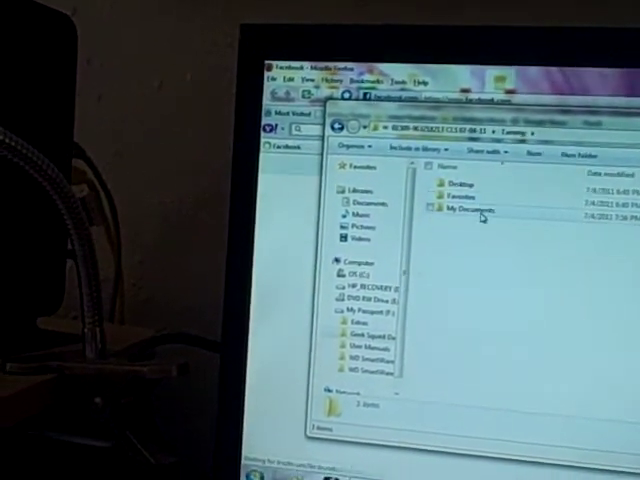
{"action": "left_click", "coordinate": [455, 218]}
{"action": "double_click", "coordinate": [455, 218]}
{"action": "left_click", "coordinate": [483, 218]}
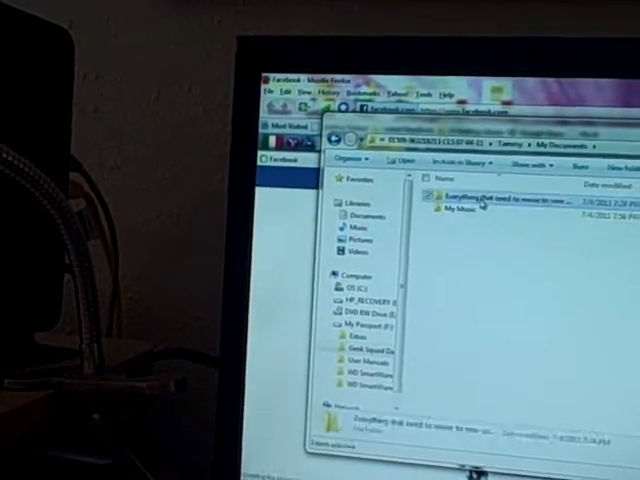
{"action": "double_click", "coordinate": [483, 218]}
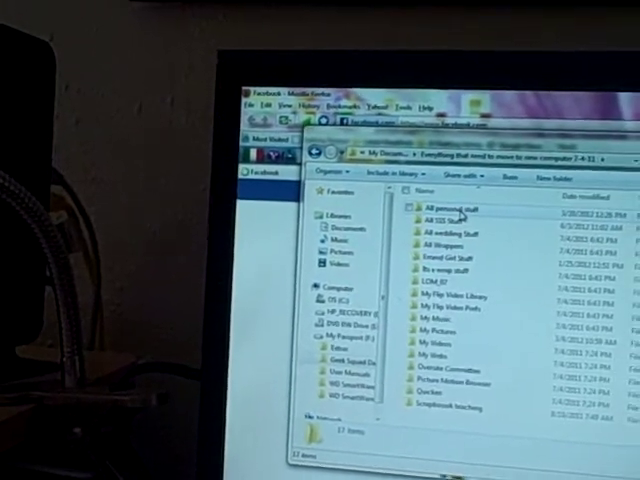